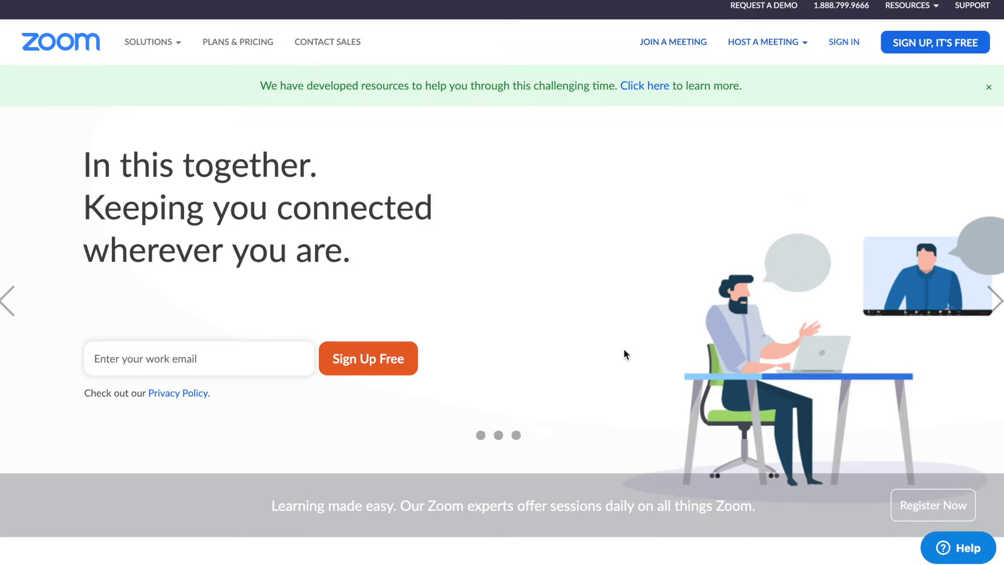
Browse the Zoom homepage, visit the free sign-up page, then return to the homepage
scroll(623, 349, down, 3)
scroll(623, 348, down, 3)
scroll(596, 490, down, 3)
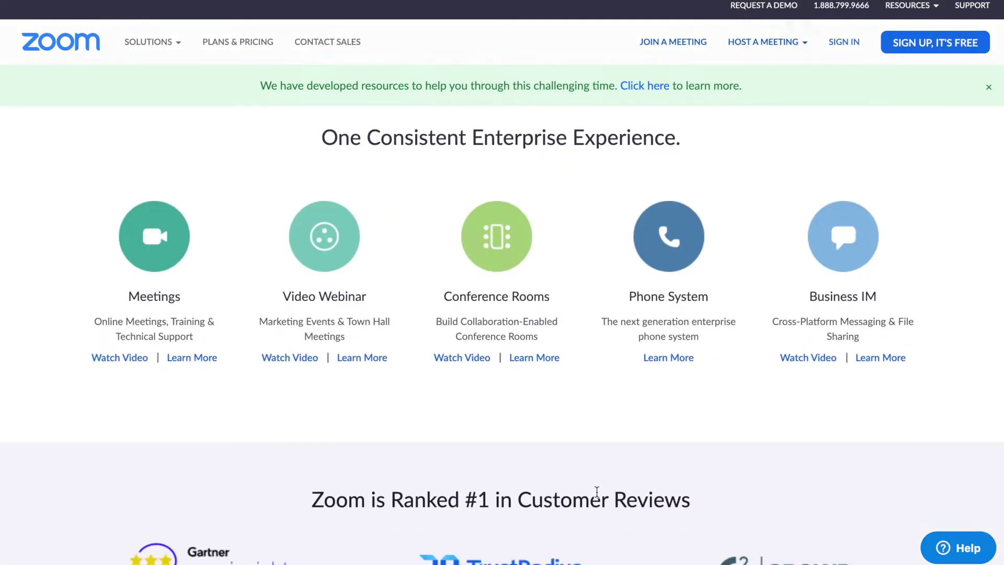
scroll(597, 495, down, 1)
scroll(596, 496, up, 2)
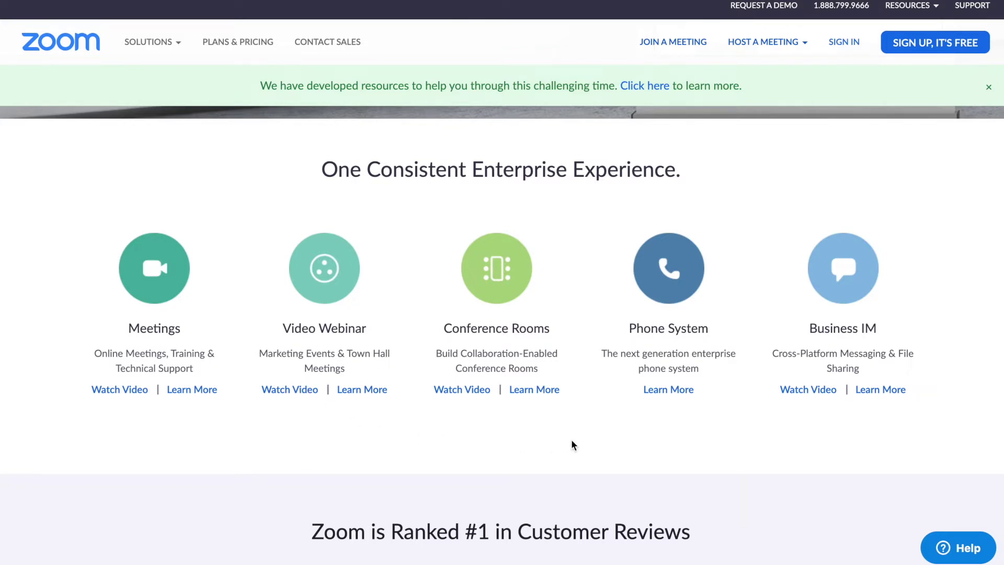
scroll(581, 421, up, 5)
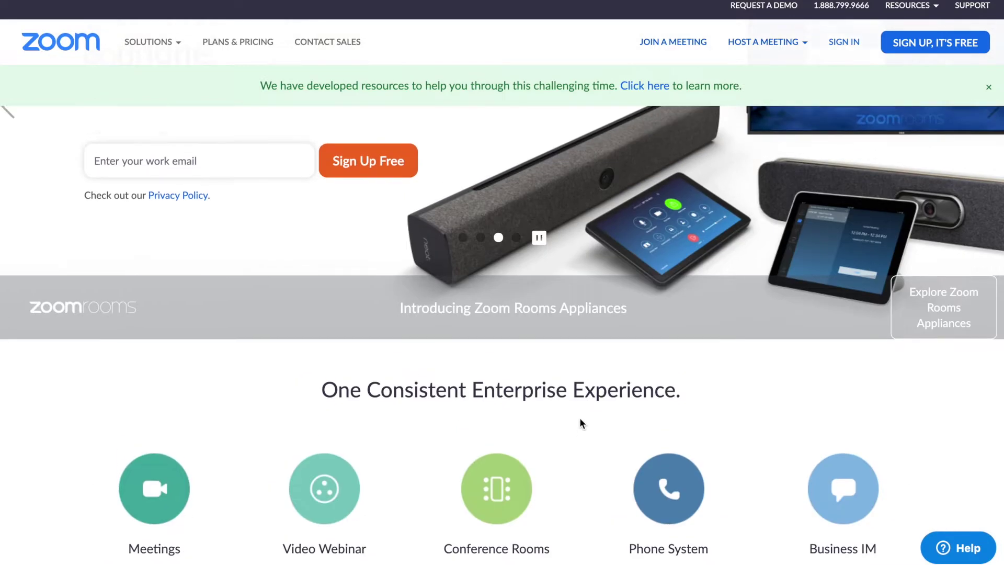
scroll(580, 418, up, 2)
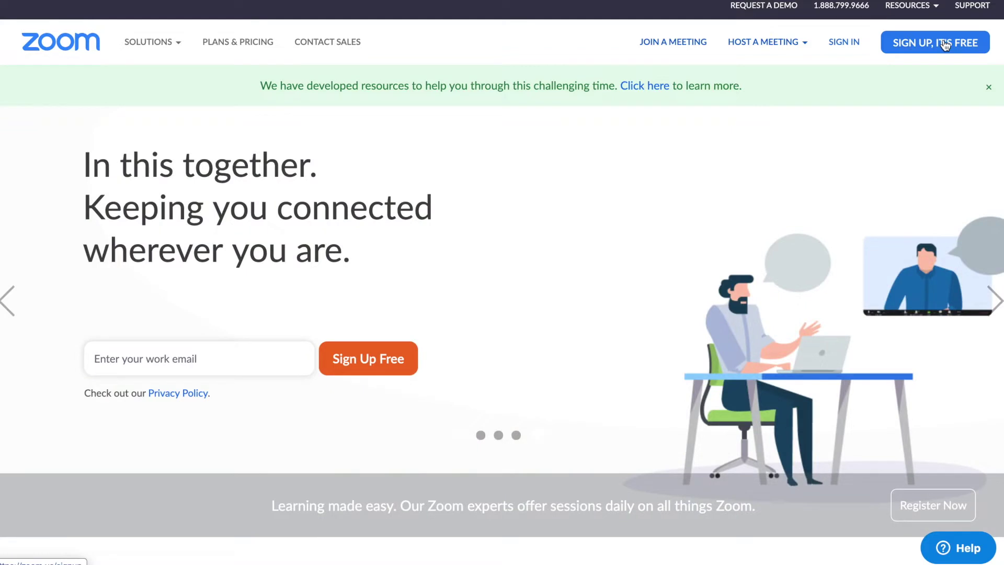
click(945, 46)
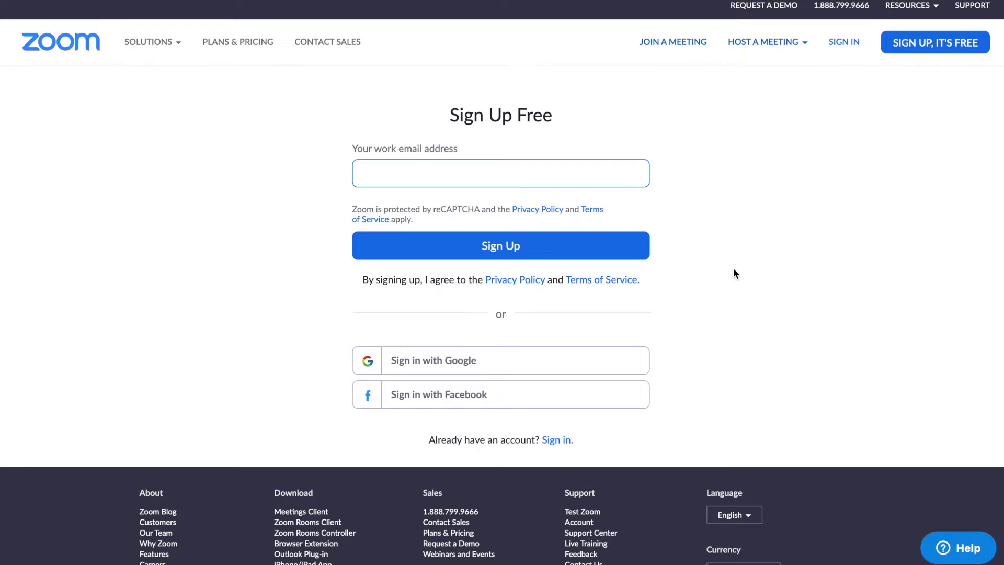
click(73, 49)
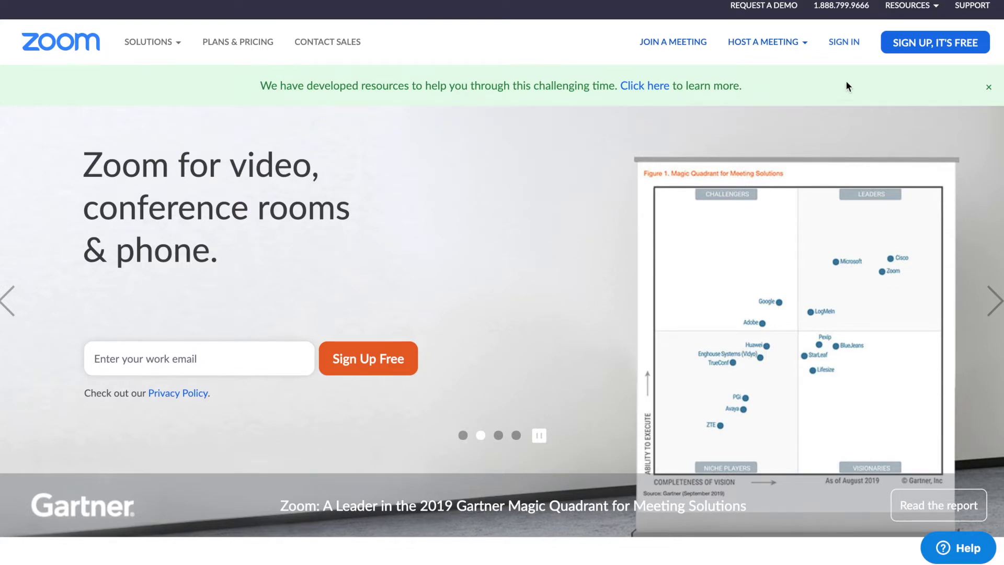
Go to the Zoom client Download Center and dismiss the green resources notice banner
mouse_move(907, 11)
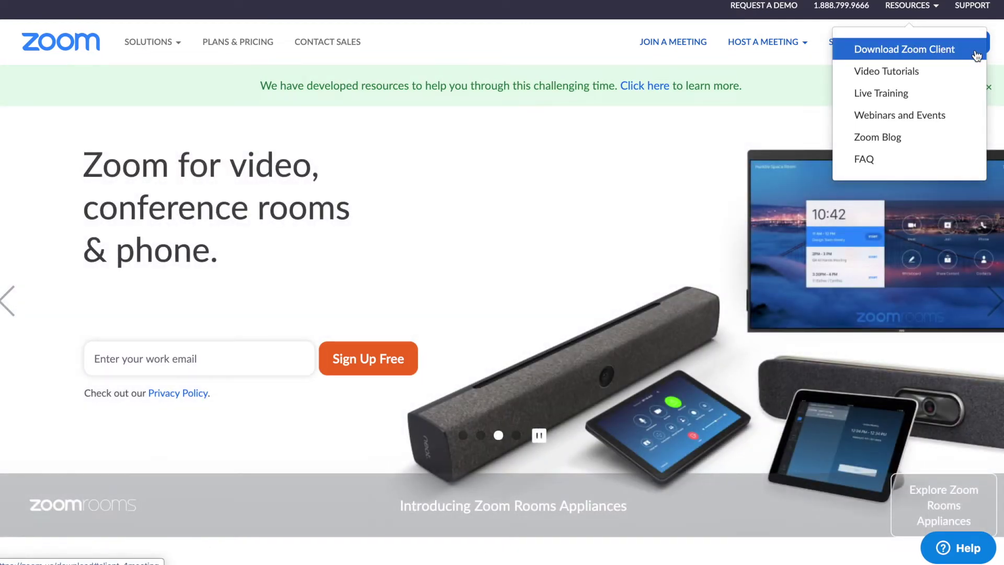
click(975, 56)
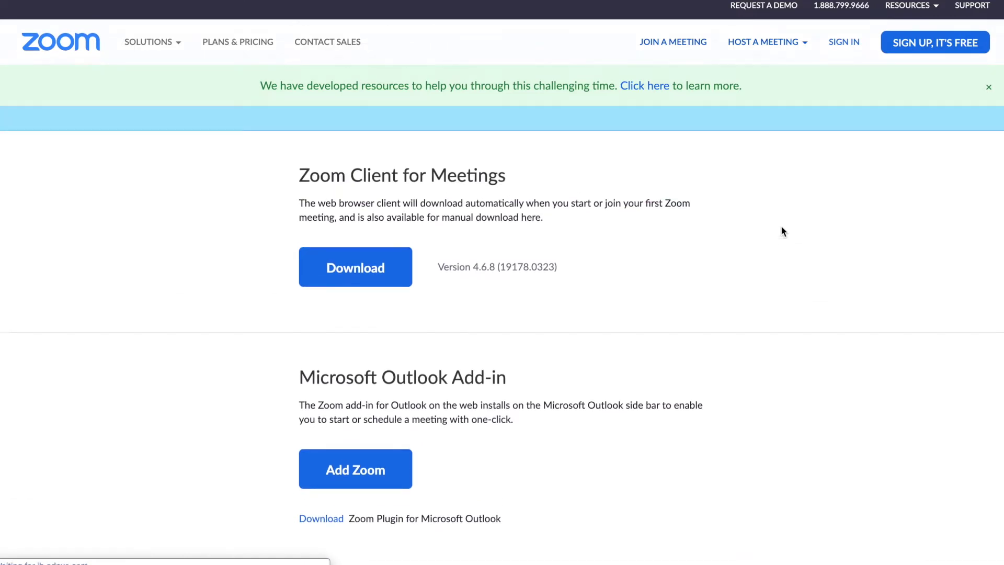
click(987, 87)
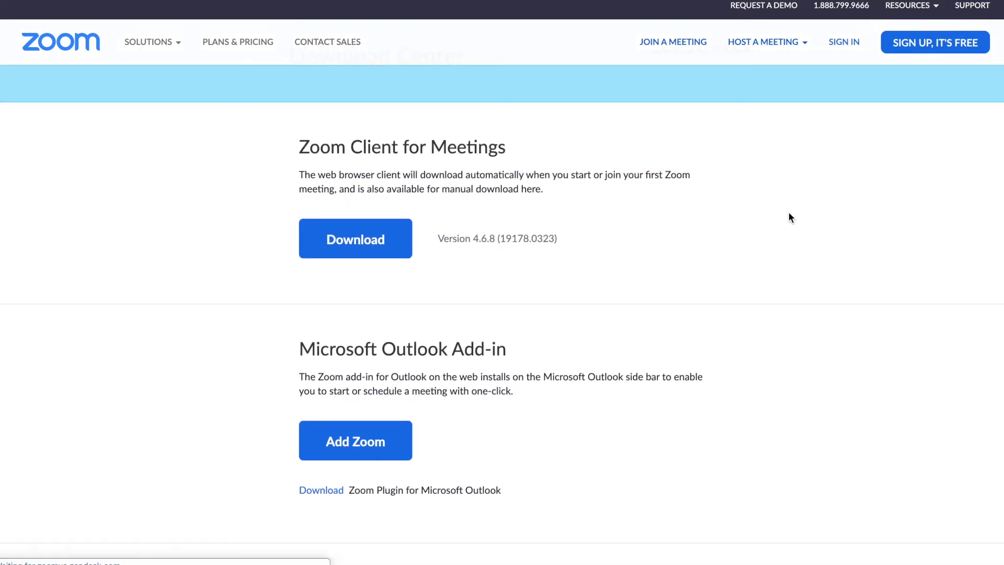
Scroll to the Zoom Client for Meetings heading and briefly highlight it
scroll(788, 212, up, 2)
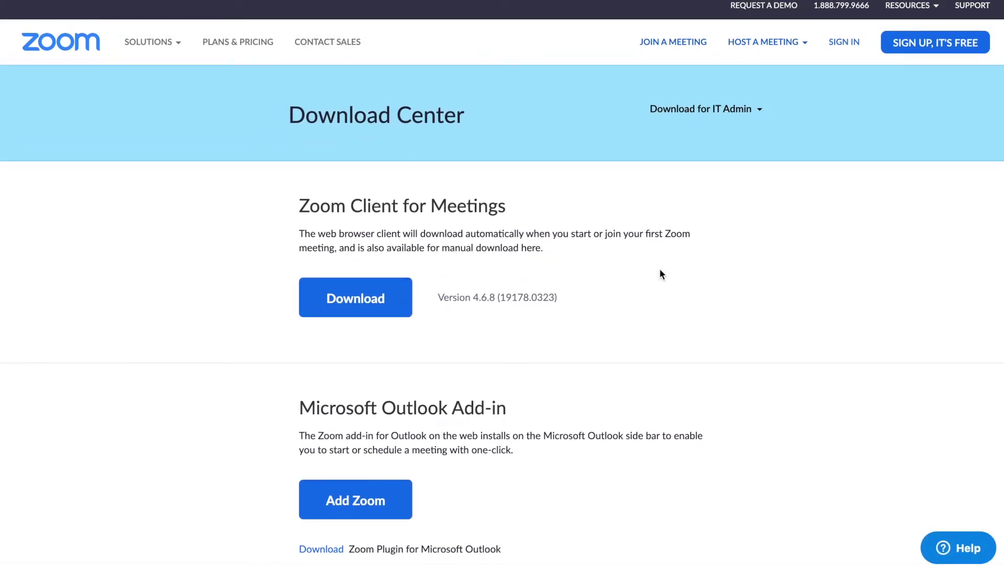
scroll(750, 297, down, 3)
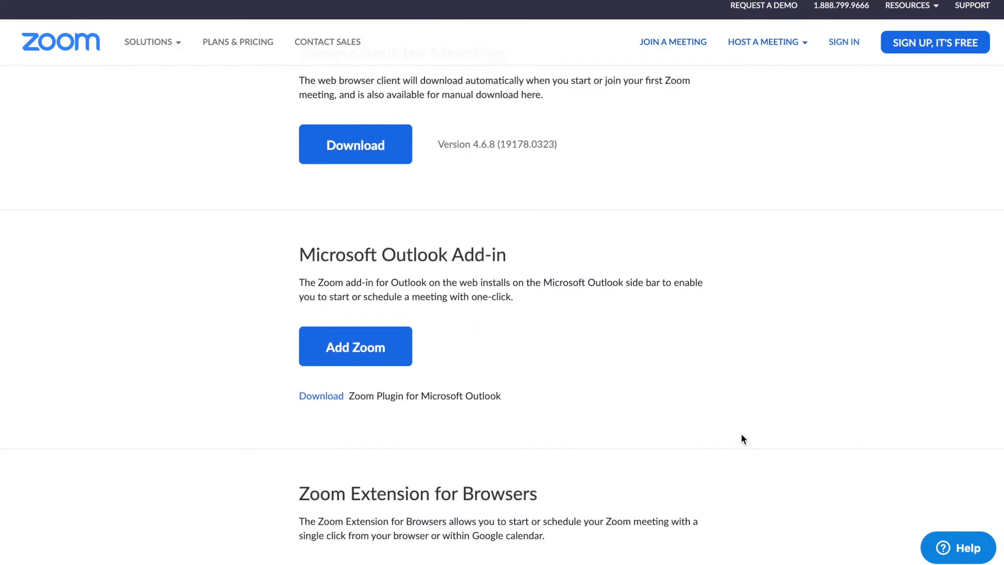
scroll(742, 439, down, 4)
scroll(741, 434, down, 10)
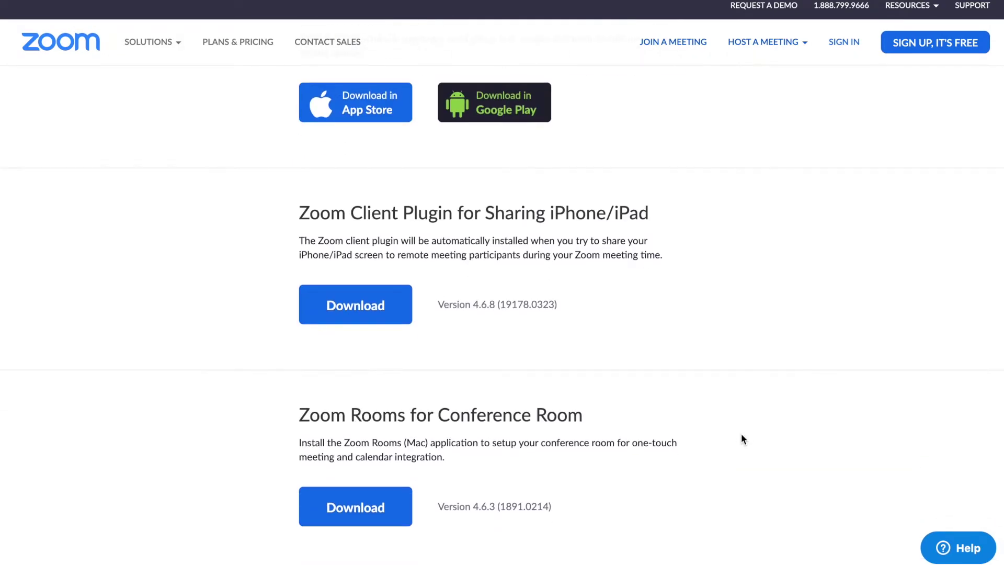
scroll(741, 434, up, 15)
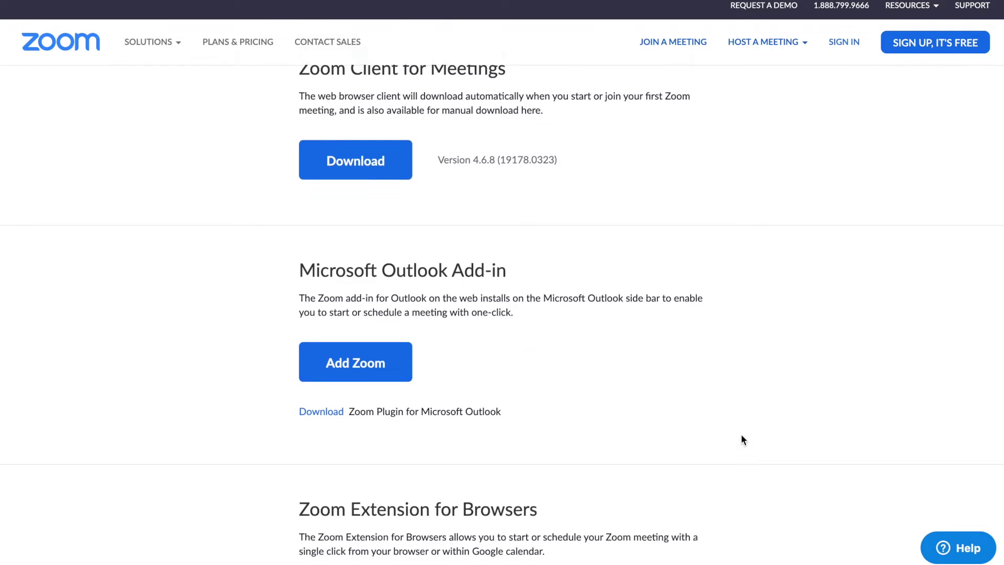
scroll(772, 382, up, 1)
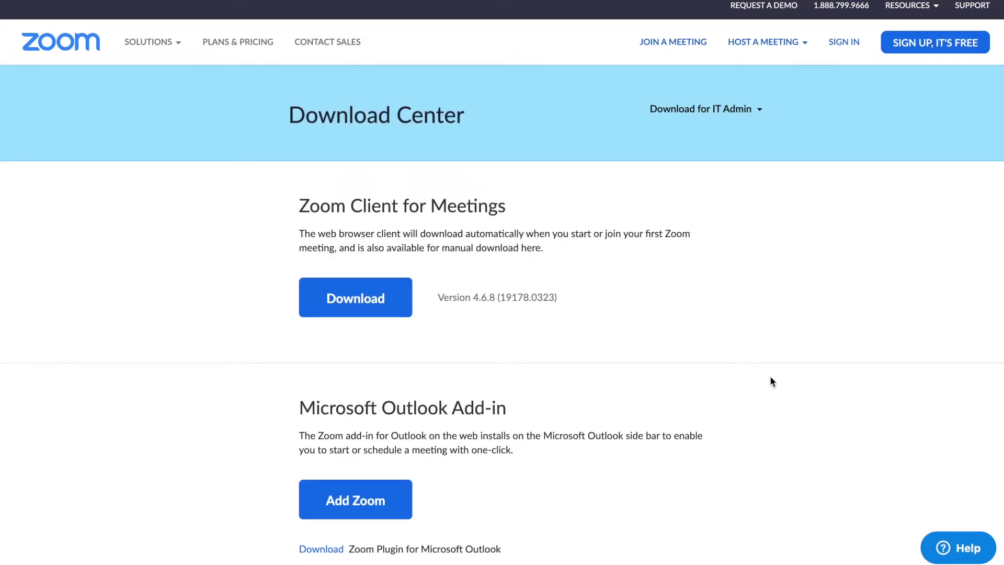
drag(299, 204, 503, 204)
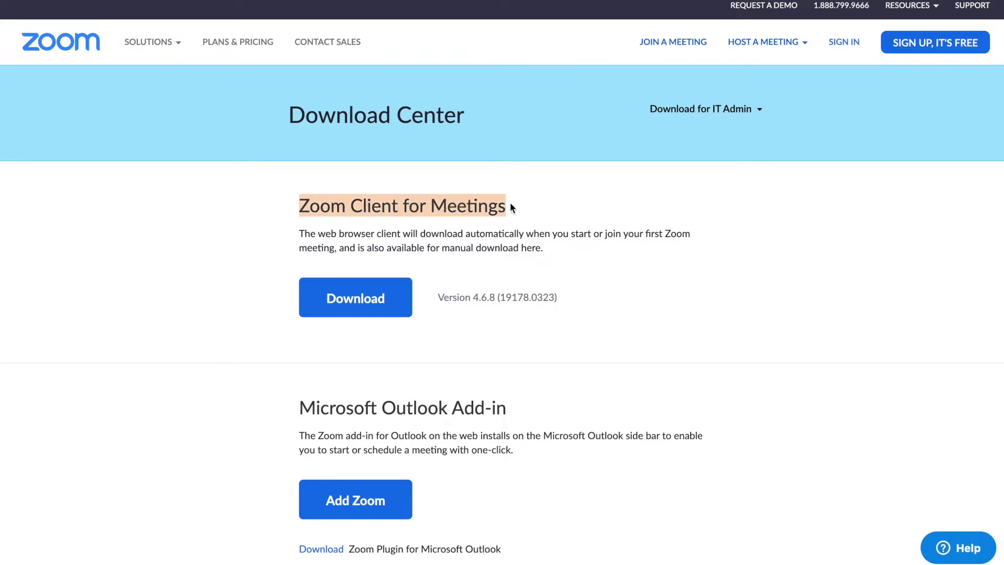
click(502, 269)
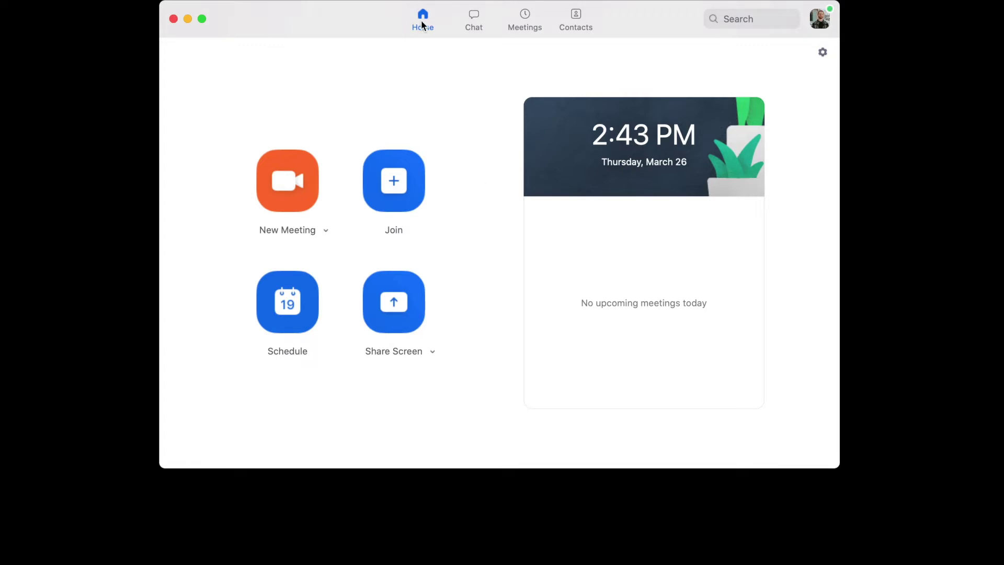
click(474, 25)
click(513, 27)
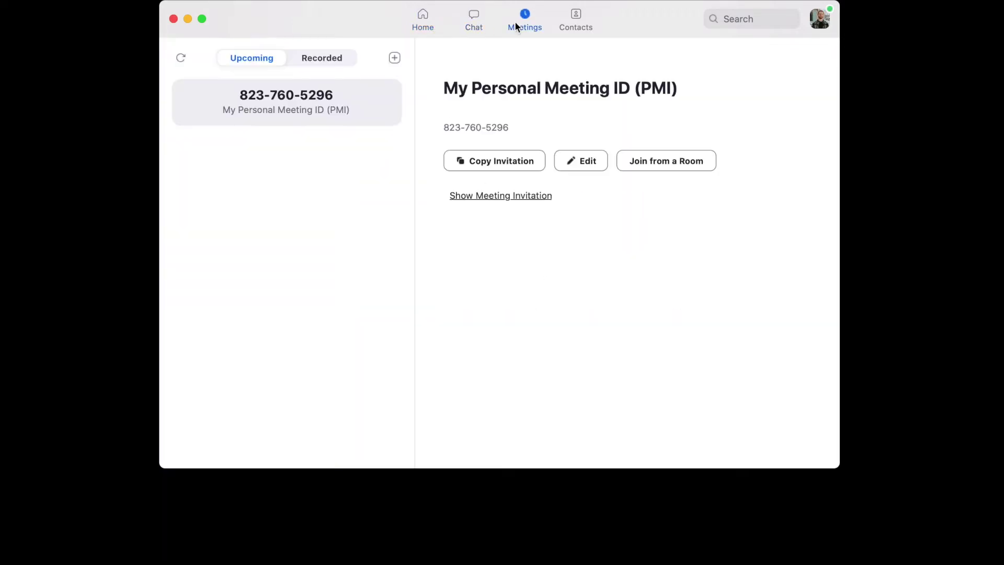
click(567, 14)
click(428, 23)
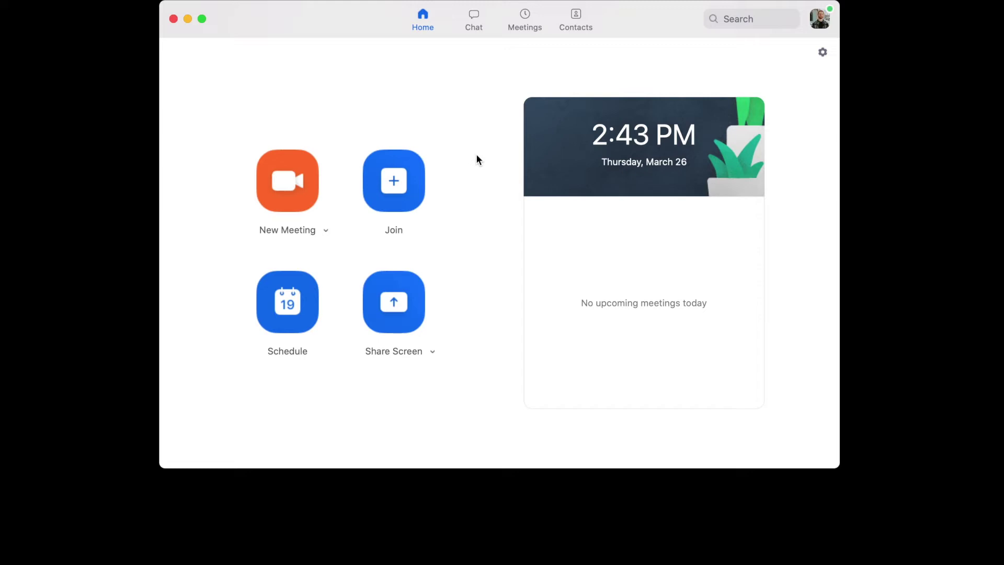
click(528, 16)
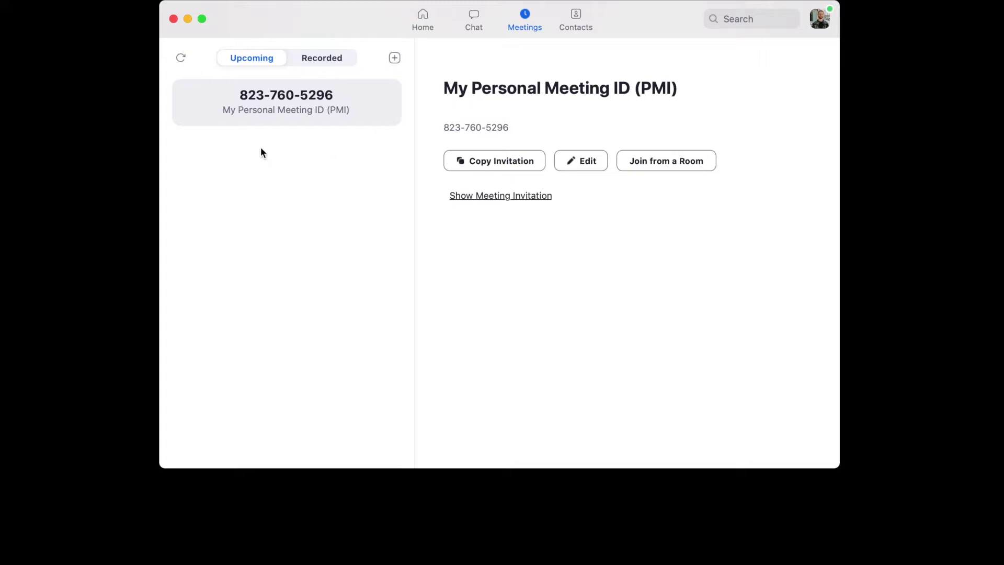
click(242, 101)
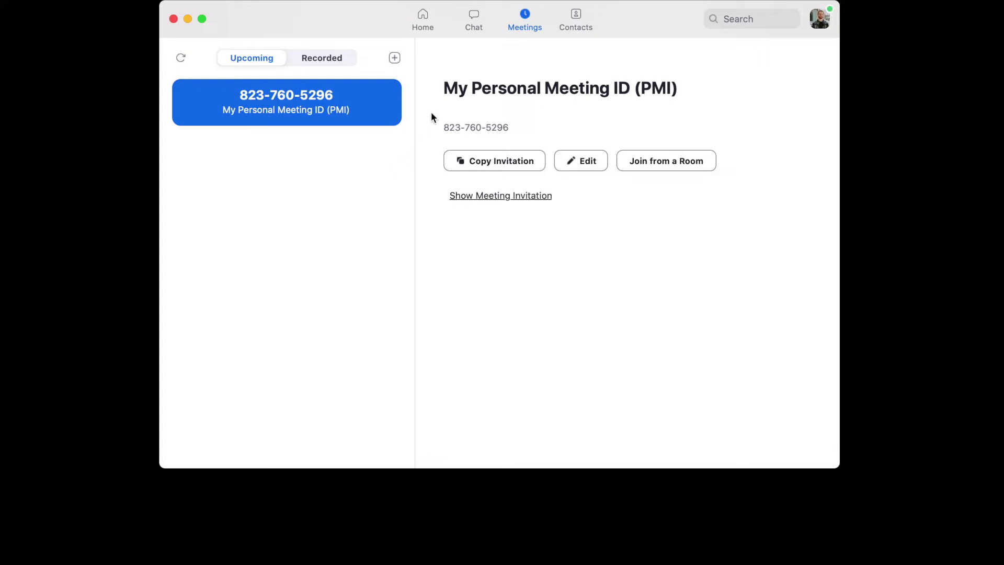
click(429, 24)
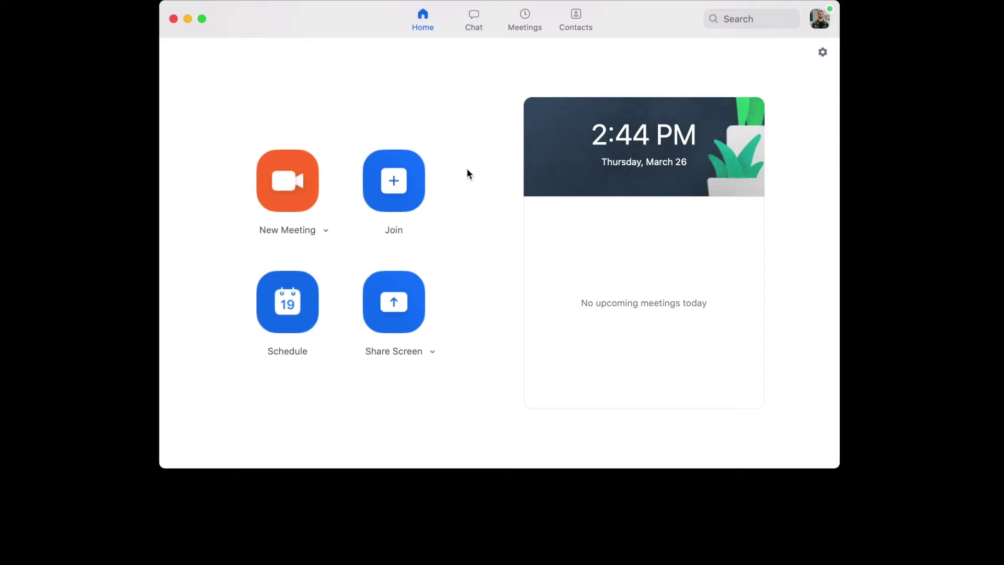
click(397, 188)
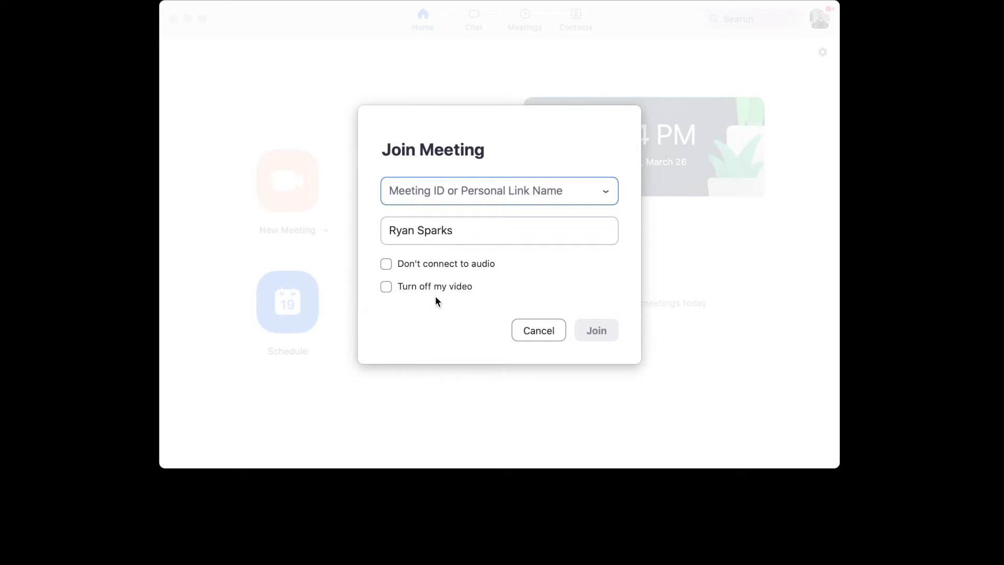
click(549, 329)
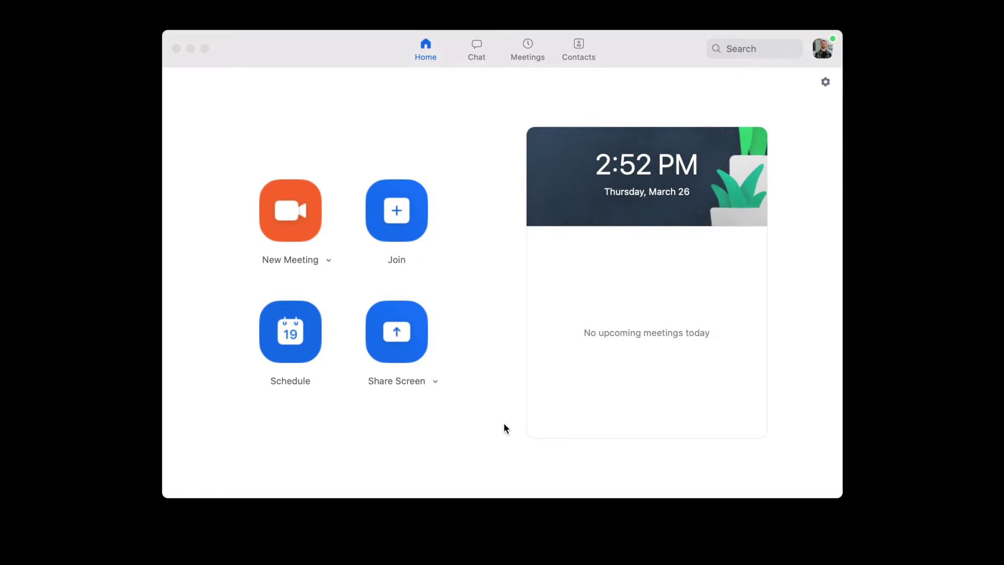
Launch a new Zoom video meeting from the Home screen with New Meeting
click(299, 225)
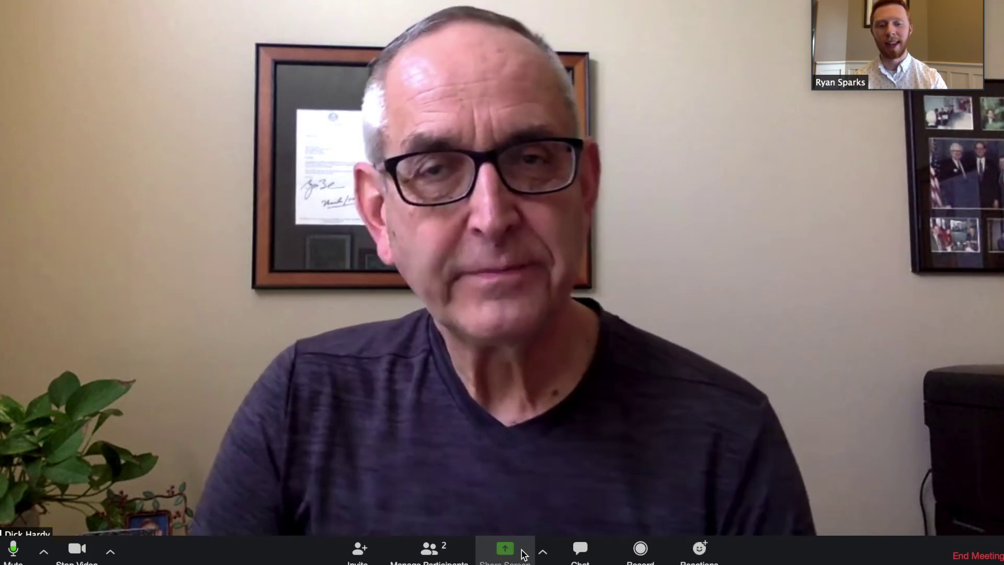
Share the Google Chrome - Download Center window with the meeting participants
click(522, 554)
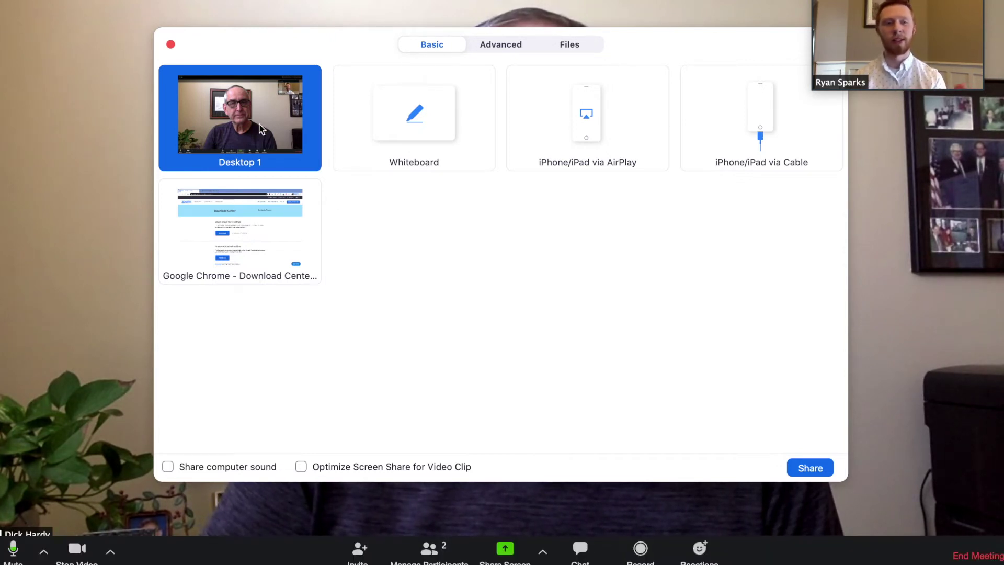
click(277, 233)
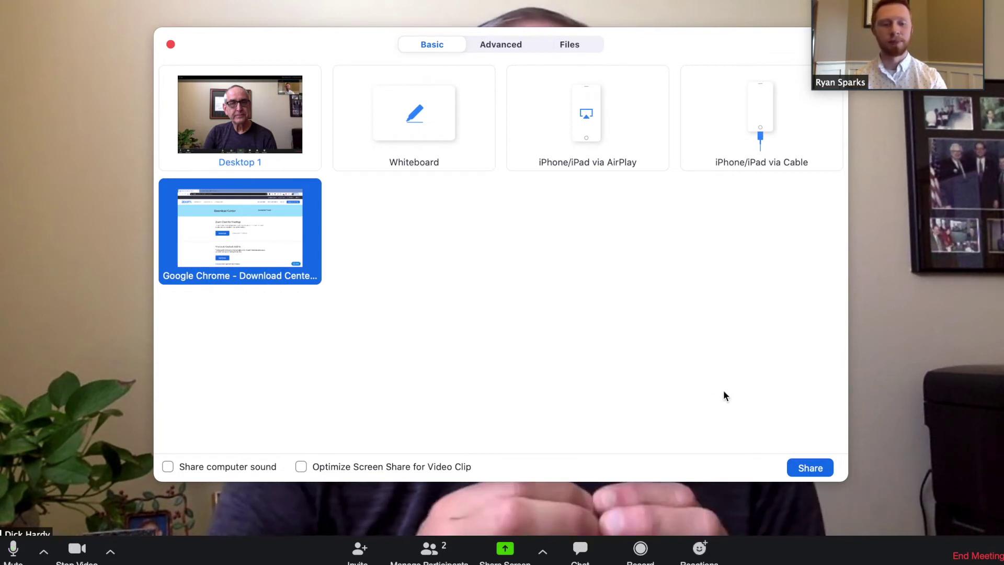
click(809, 467)
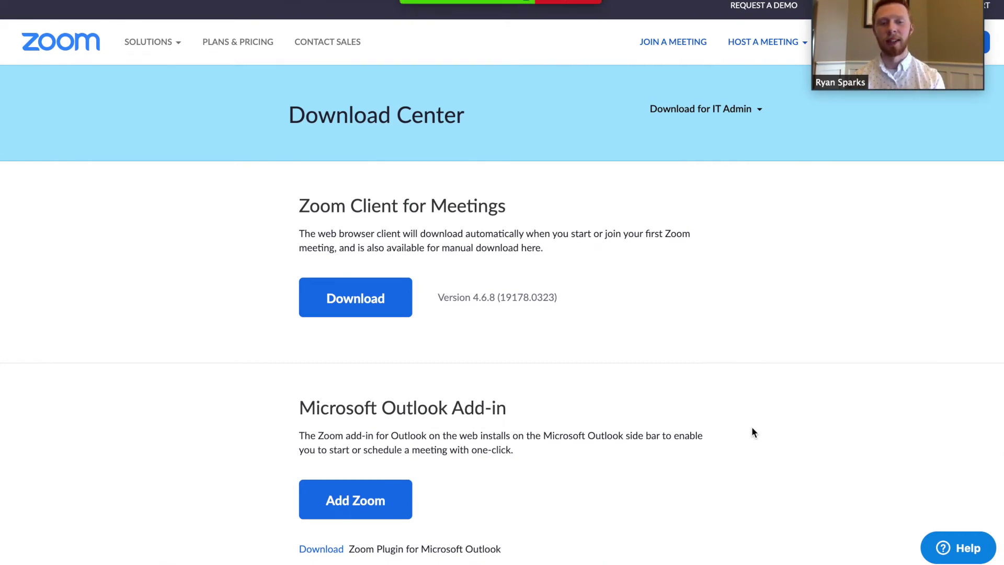
Highlight the GROW YOURSELF heading on the shared Leaders.Church page, then stop sharing
scroll(751, 432, down, 3)
scroll(751, 432, up, 3)
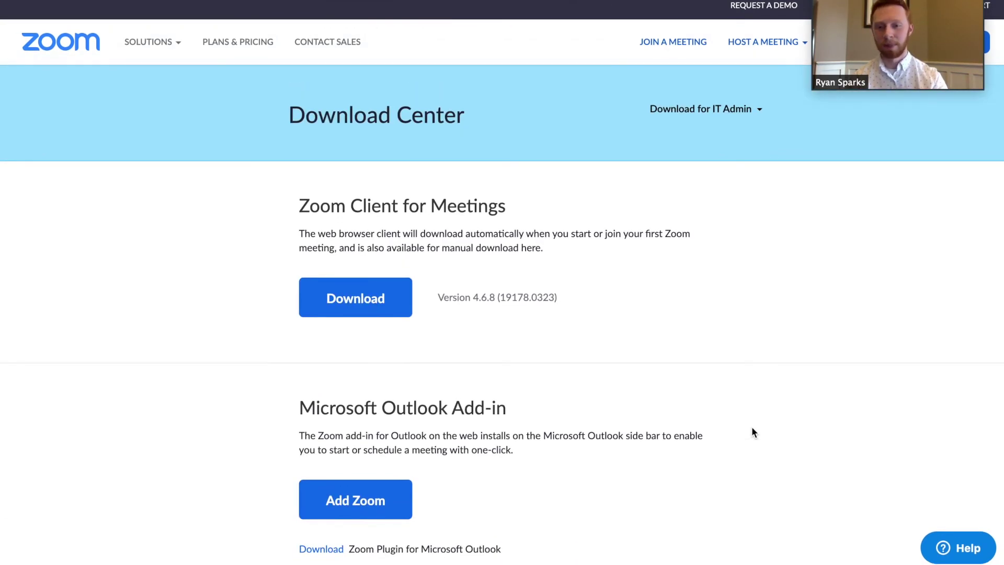
scroll(729, 372, down, 1)
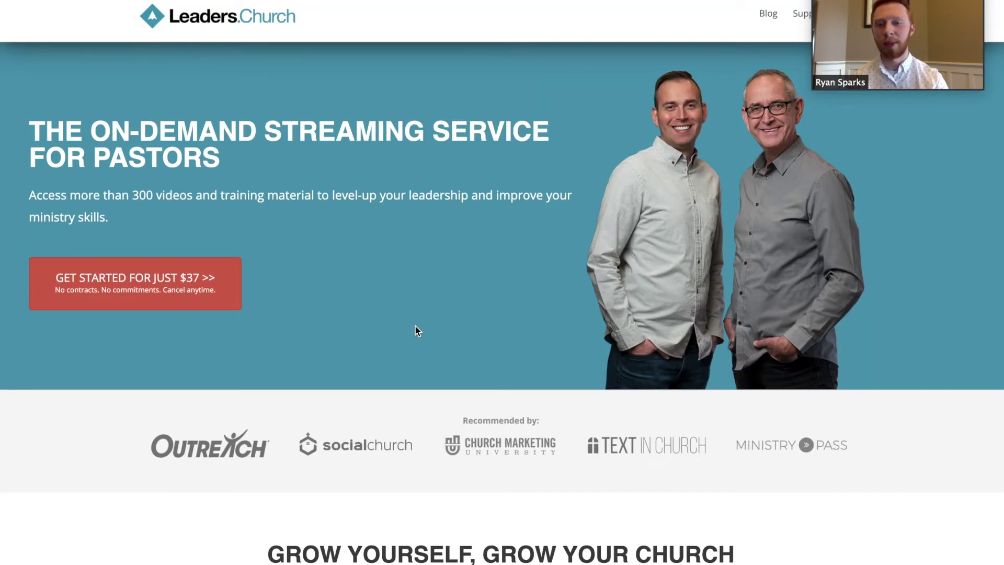
scroll(415, 324, down, 3)
scroll(415, 325, down, 8)
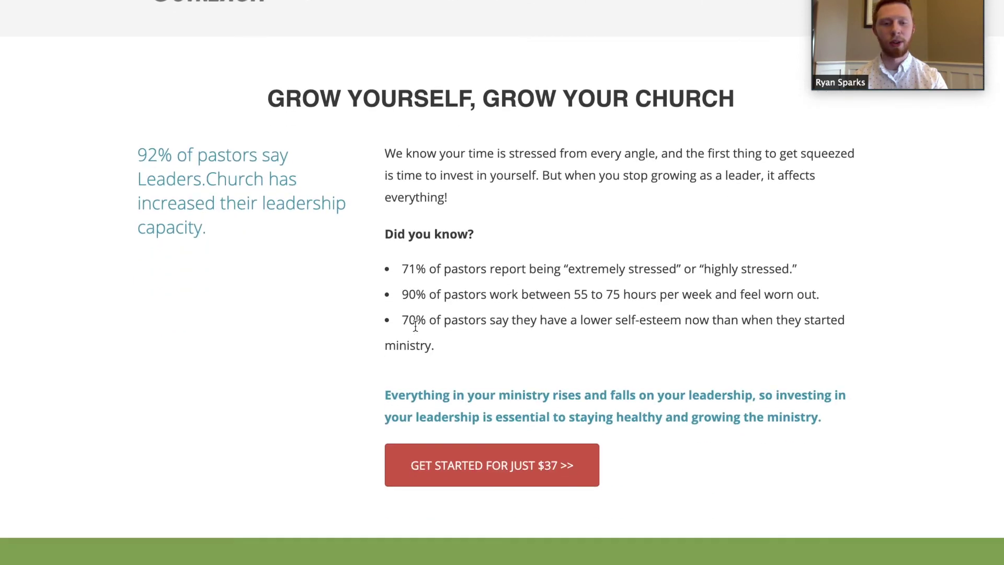
scroll(318, 387, up, 3)
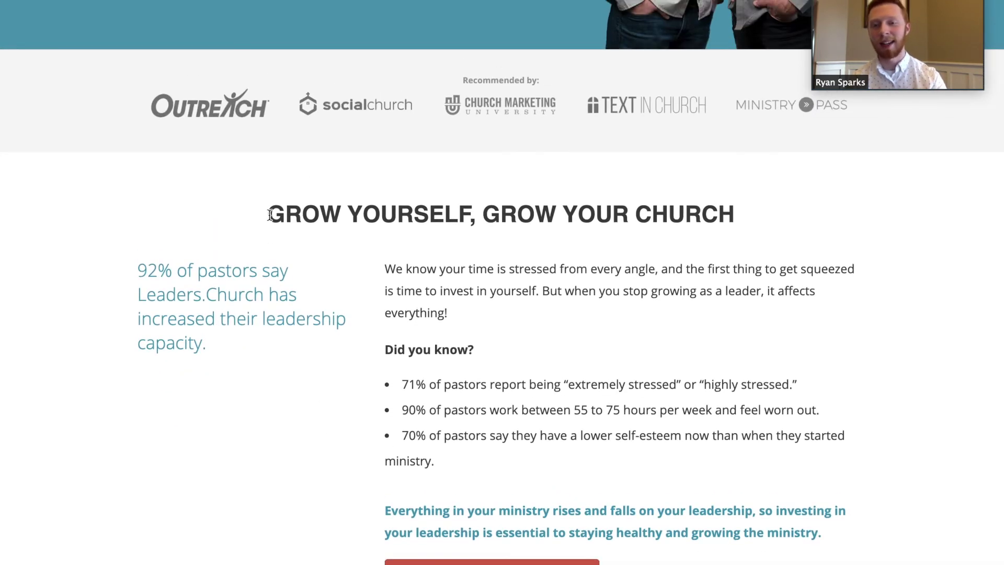
drag(270, 215, 531, 214)
scroll(491, 306, up, 8)
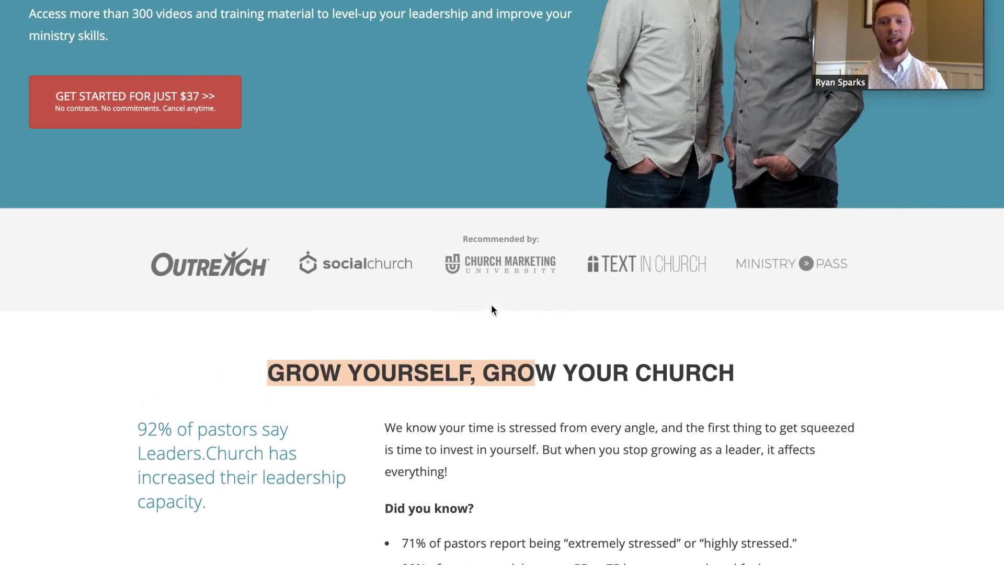
scroll(491, 305, up, 1)
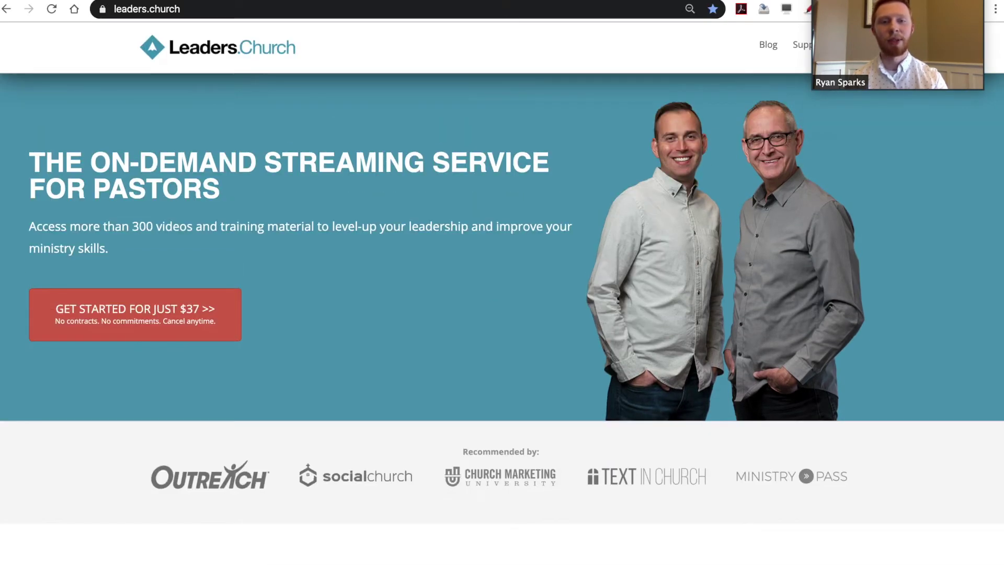
key(ctrl+Left)
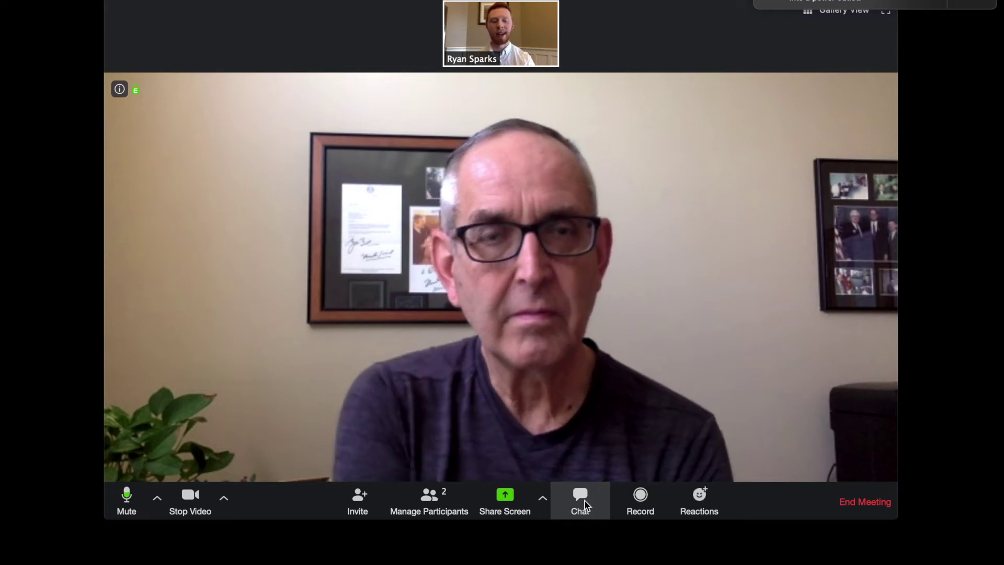
Send 'Hello' to everyone in the meeting chat, then close the chat panel
click(584, 505)
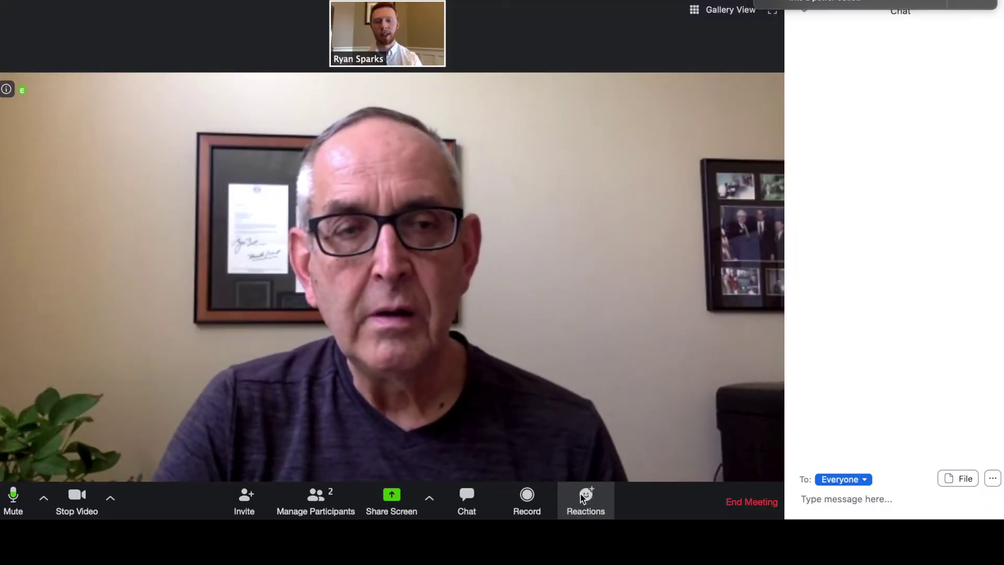
click(869, 498)
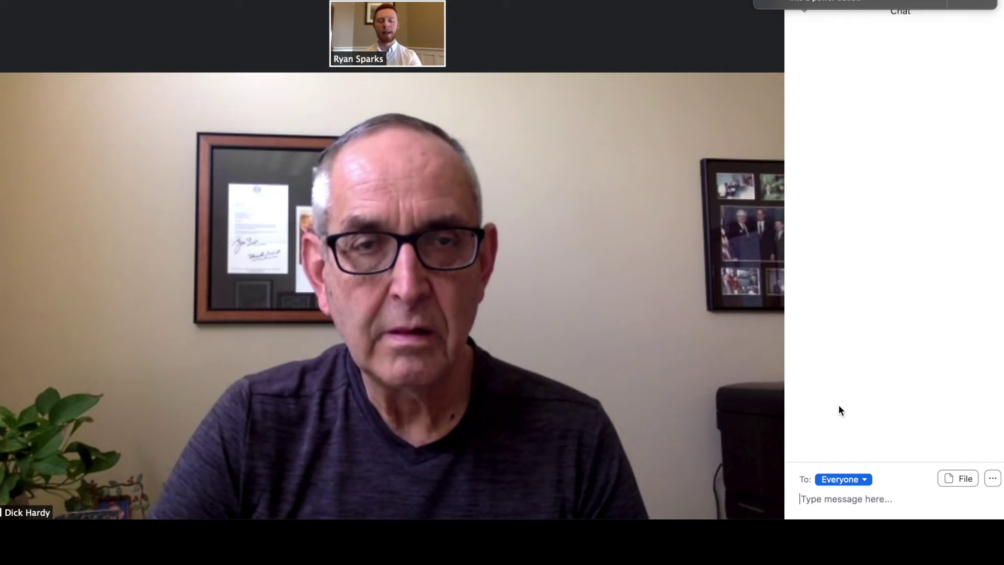
text(Hello)
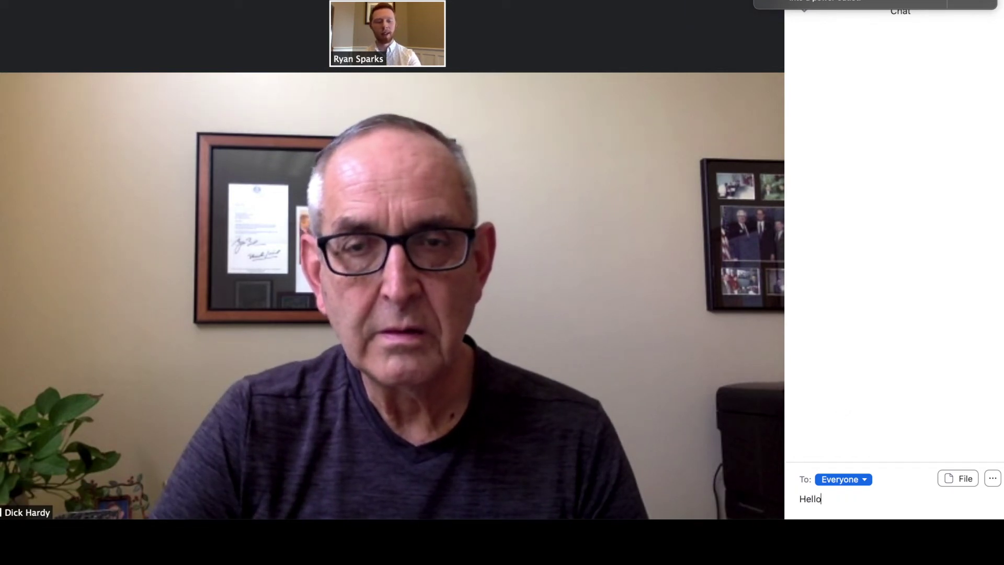
key(Return)
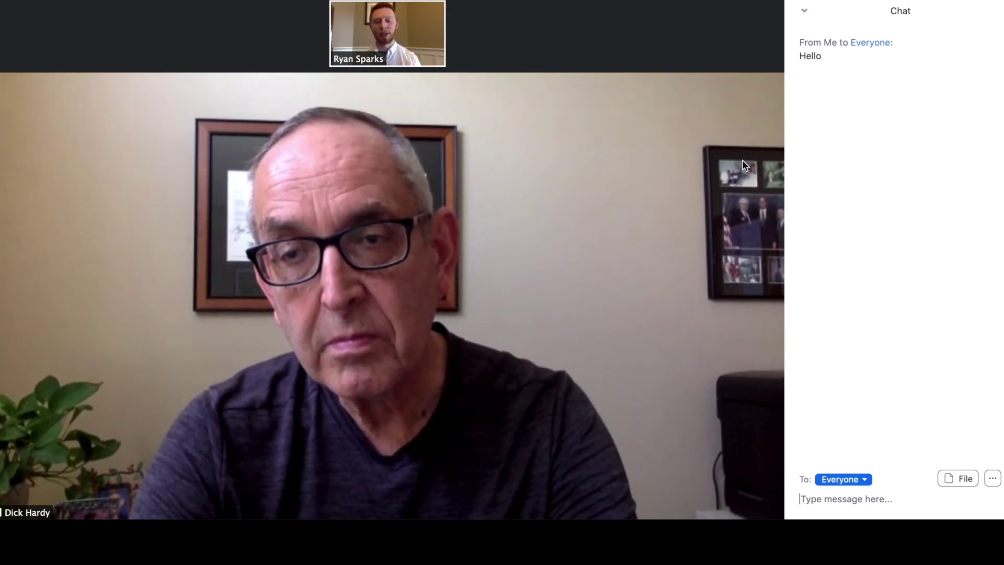
mouse_move(761, 125)
click(804, 10)
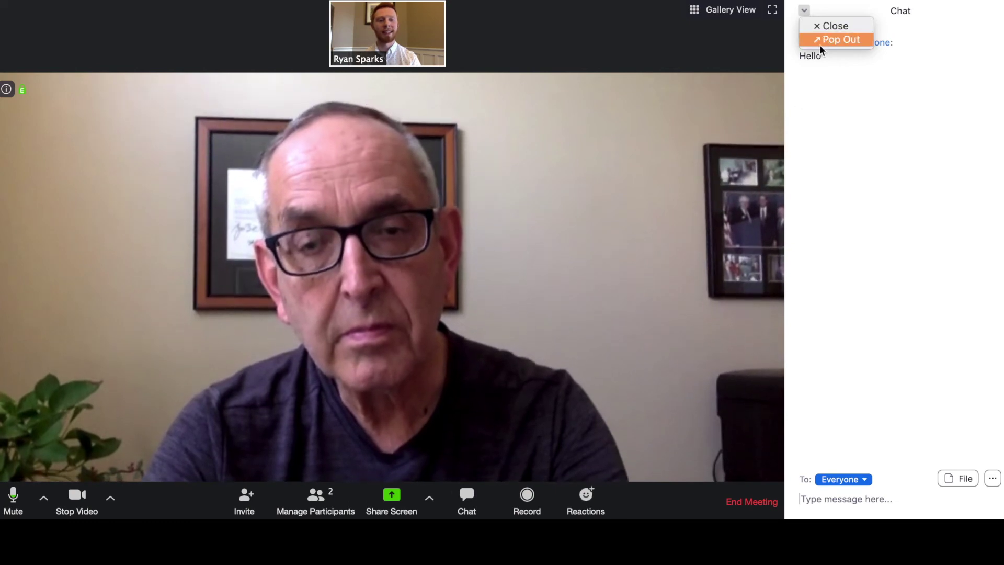
click(822, 26)
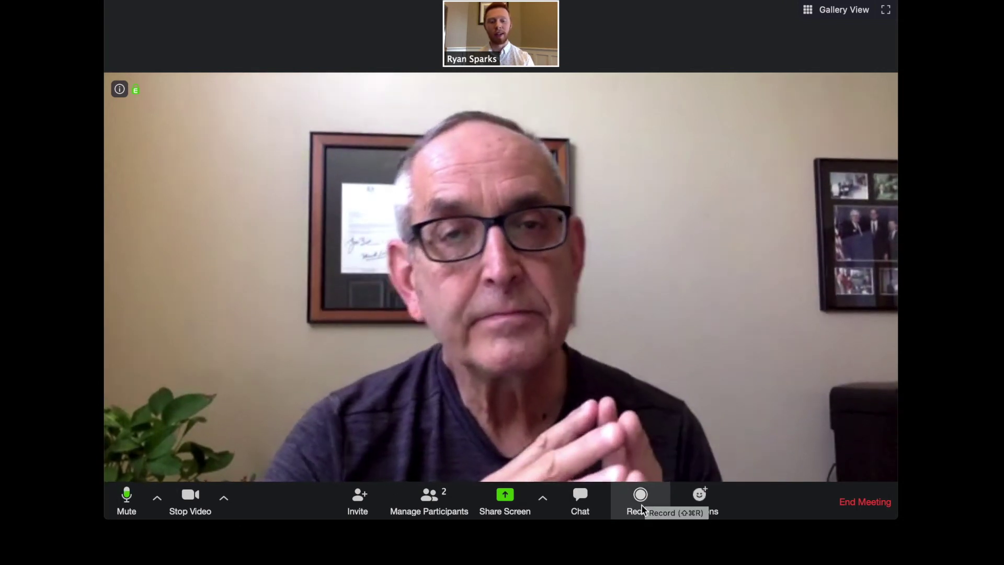
Start recording the meeting and stop the recording about 16 seconds later
click(641, 505)
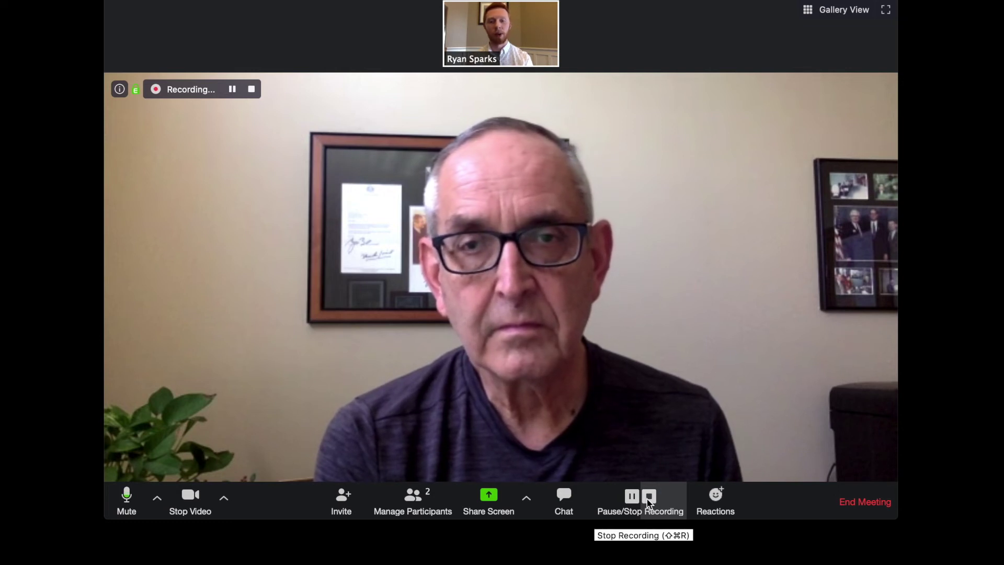
click(648, 501)
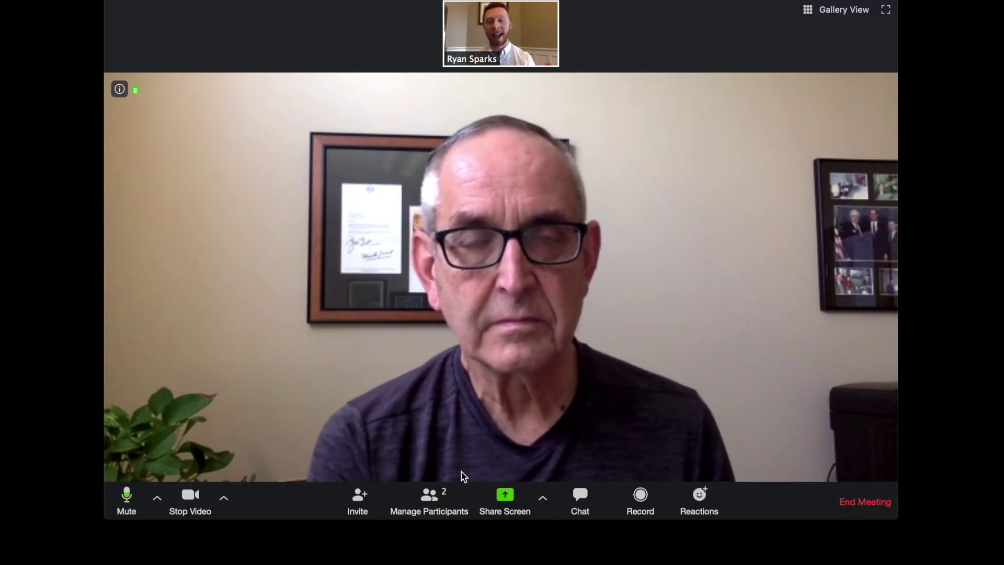
click(367, 499)
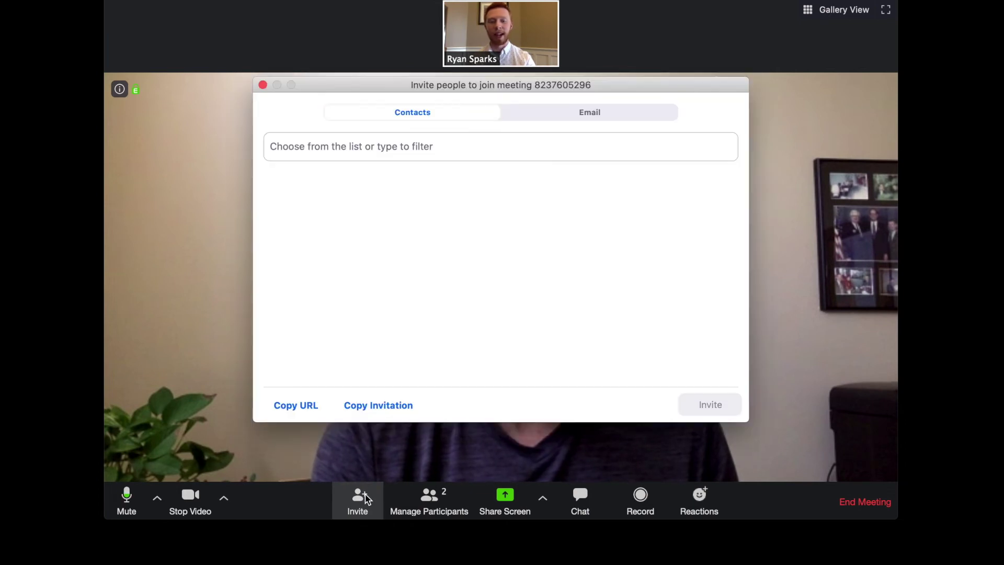
click(294, 406)
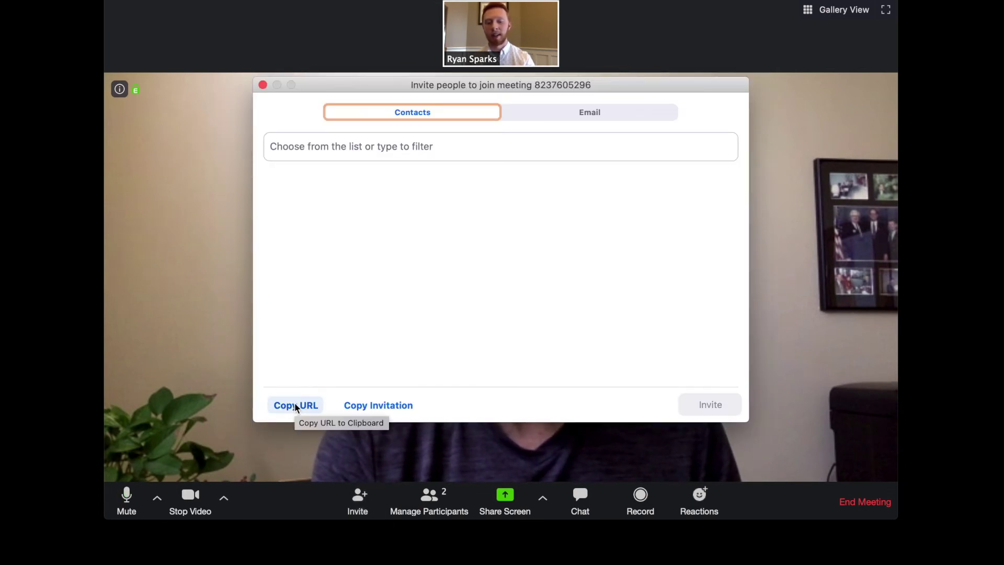
click(263, 85)
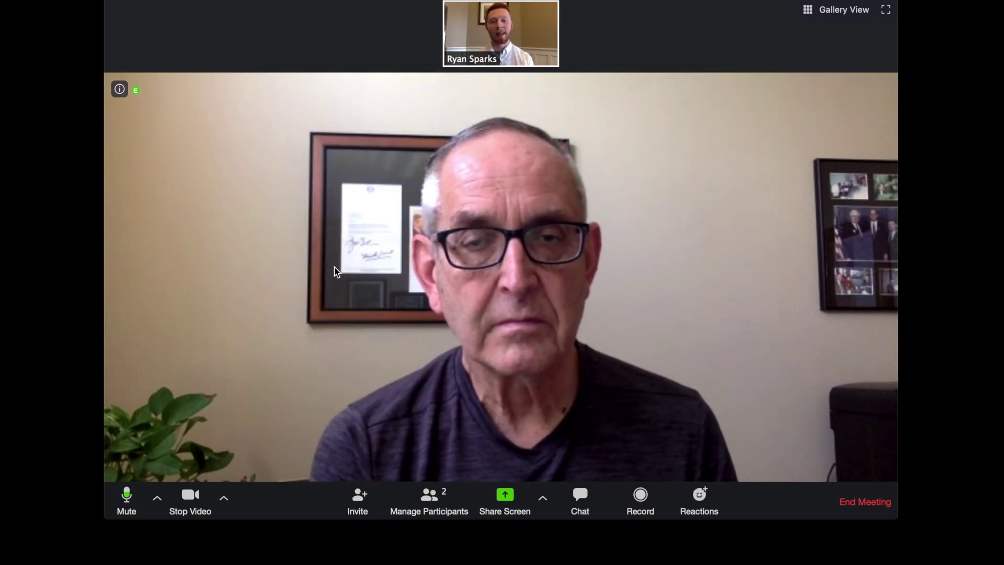
click(438, 497)
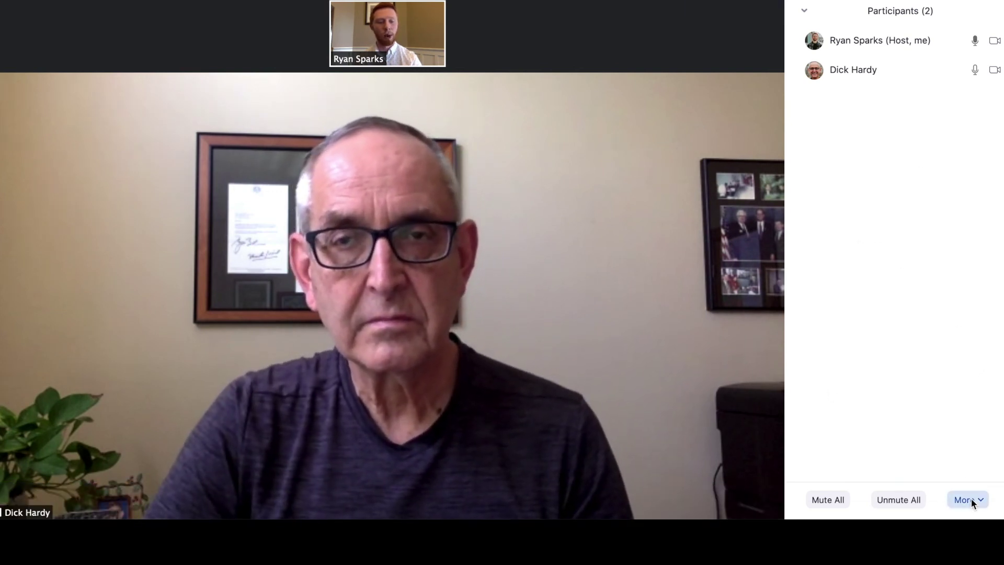
click(970, 497)
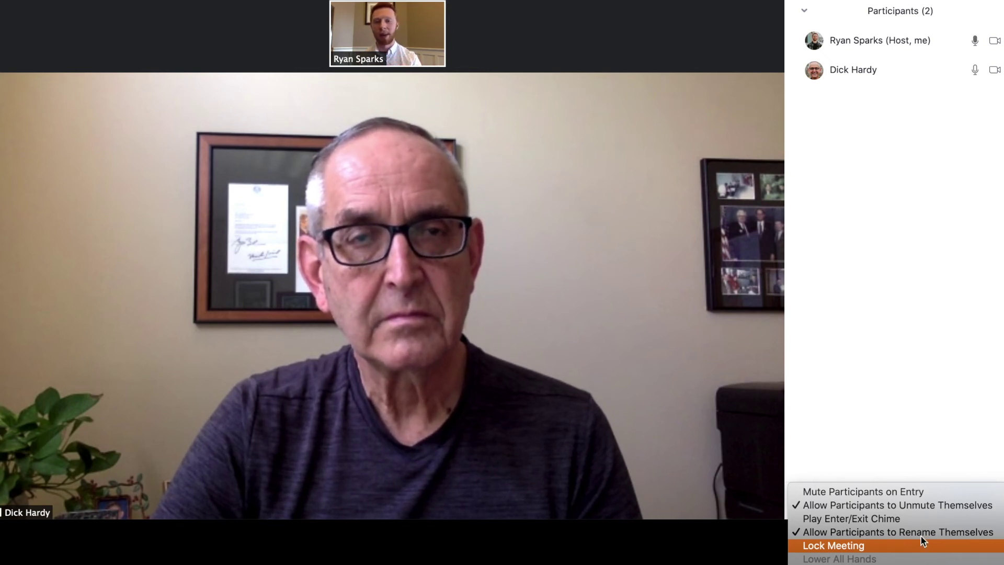
click(806, 11)
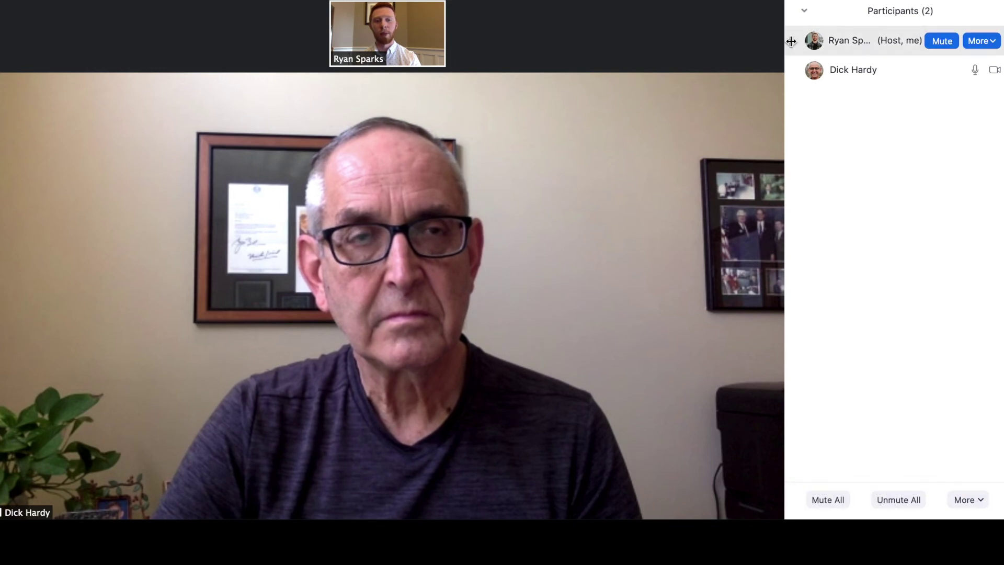
click(803, 10)
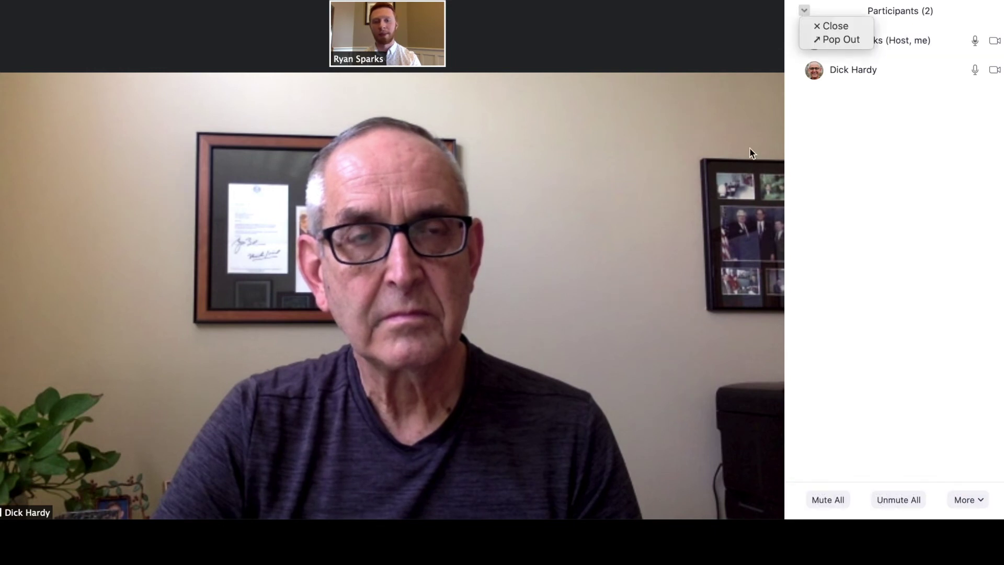
click(823, 26)
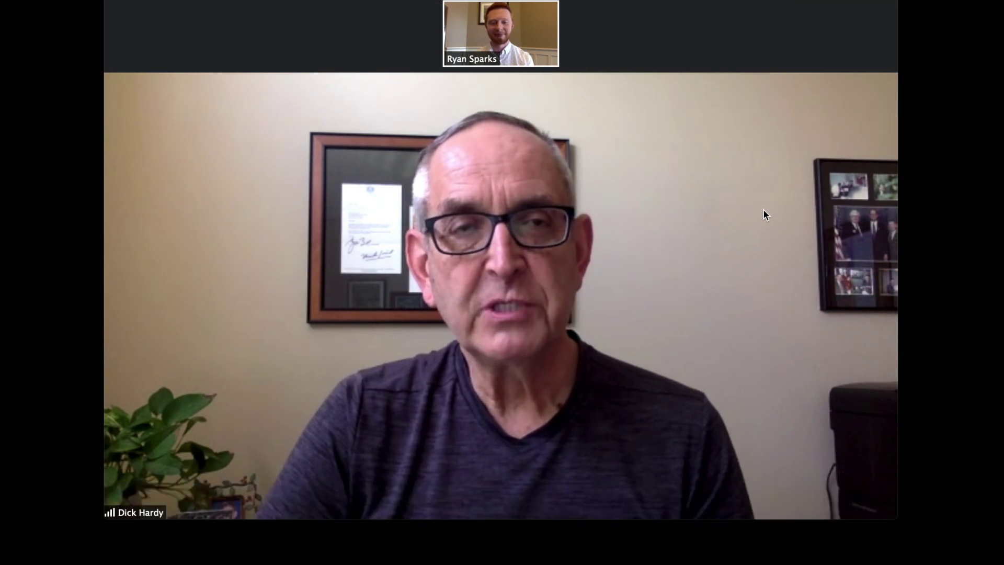
mouse_move(708, 202)
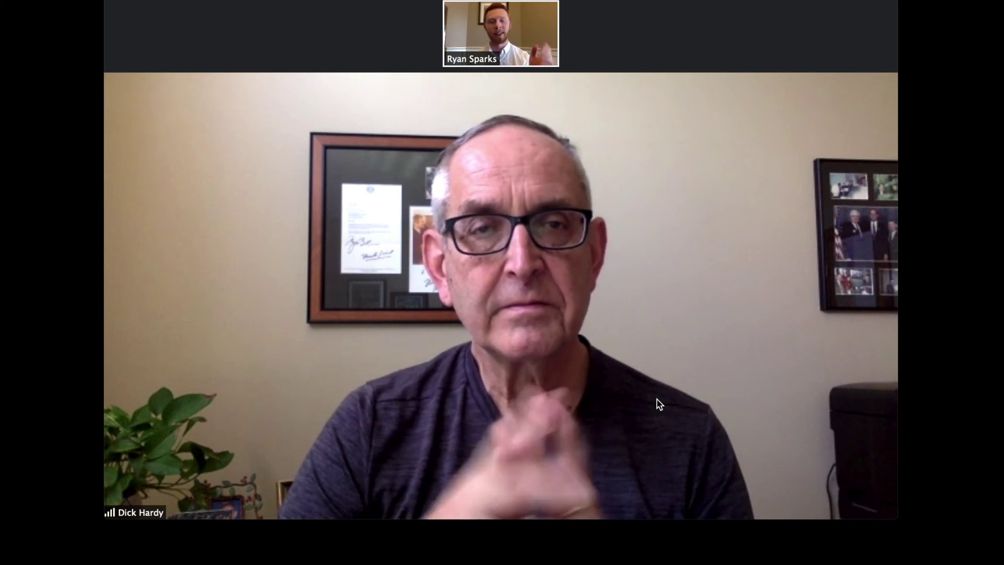
mouse_move(600, 347)
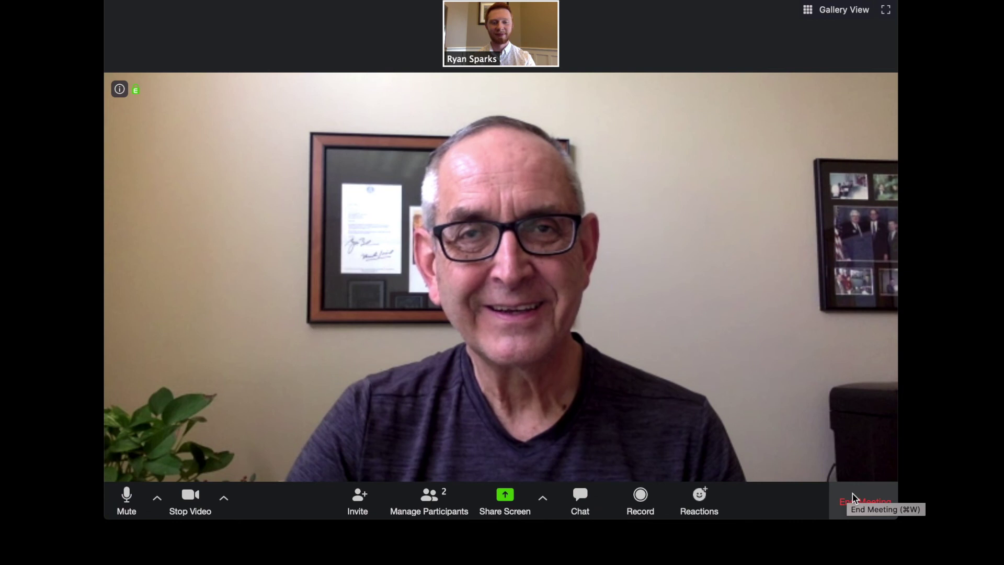
End the Zoom meeting for all participants
click(854, 498)
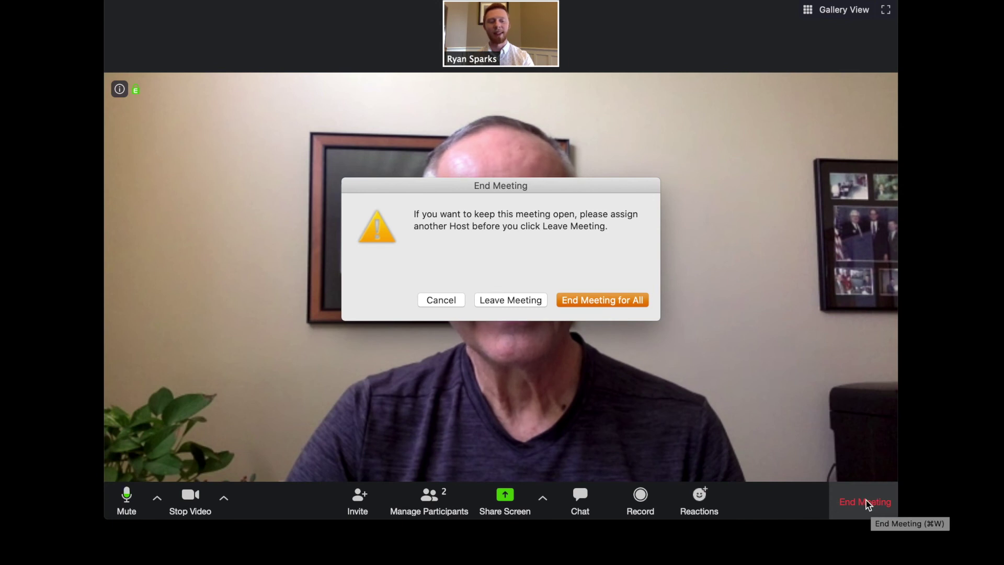
click(596, 299)
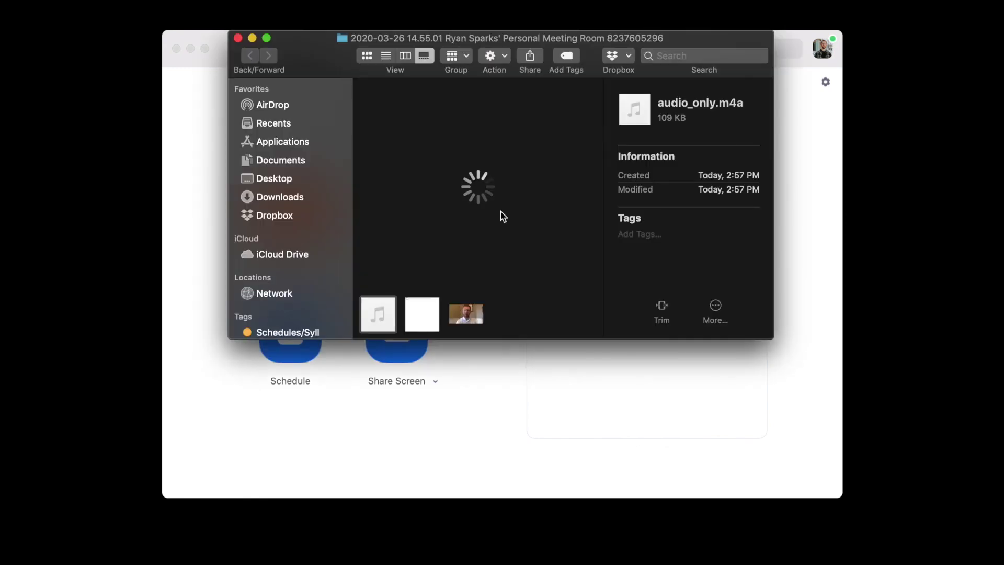
Preview zoom_0.mp4 and audio_only.m4a in Finder, then close the recording folder
click(476, 314)
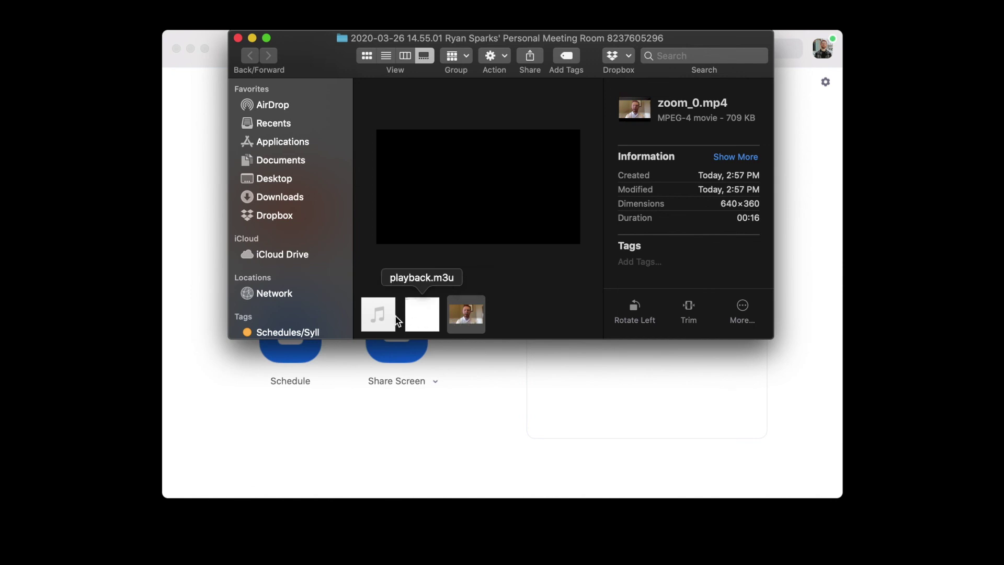
click(381, 310)
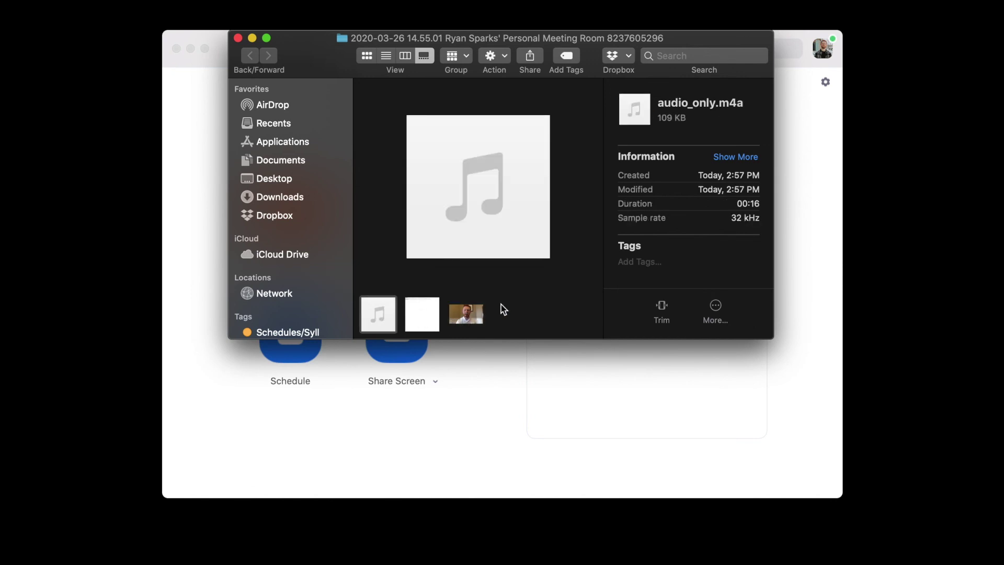
click(238, 38)
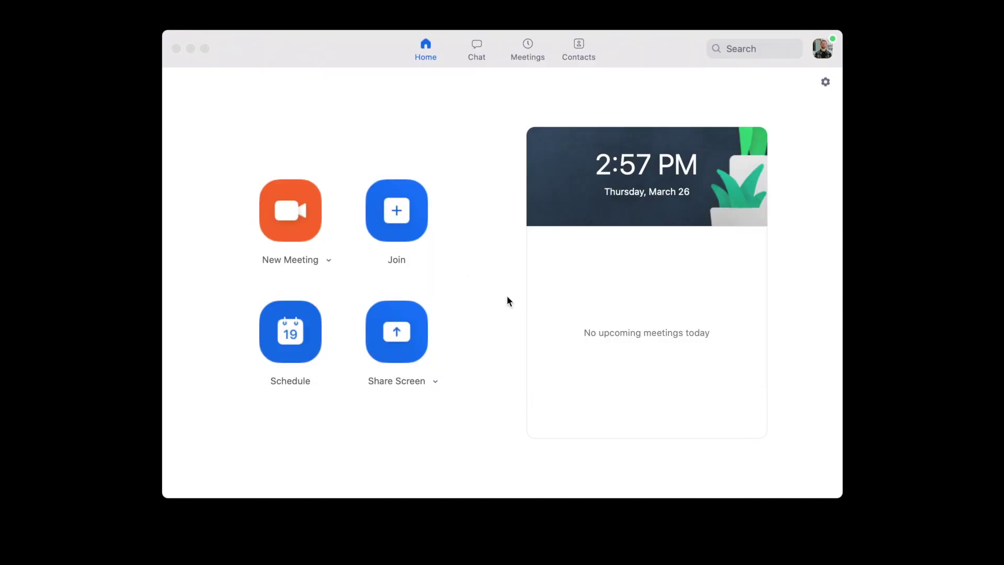